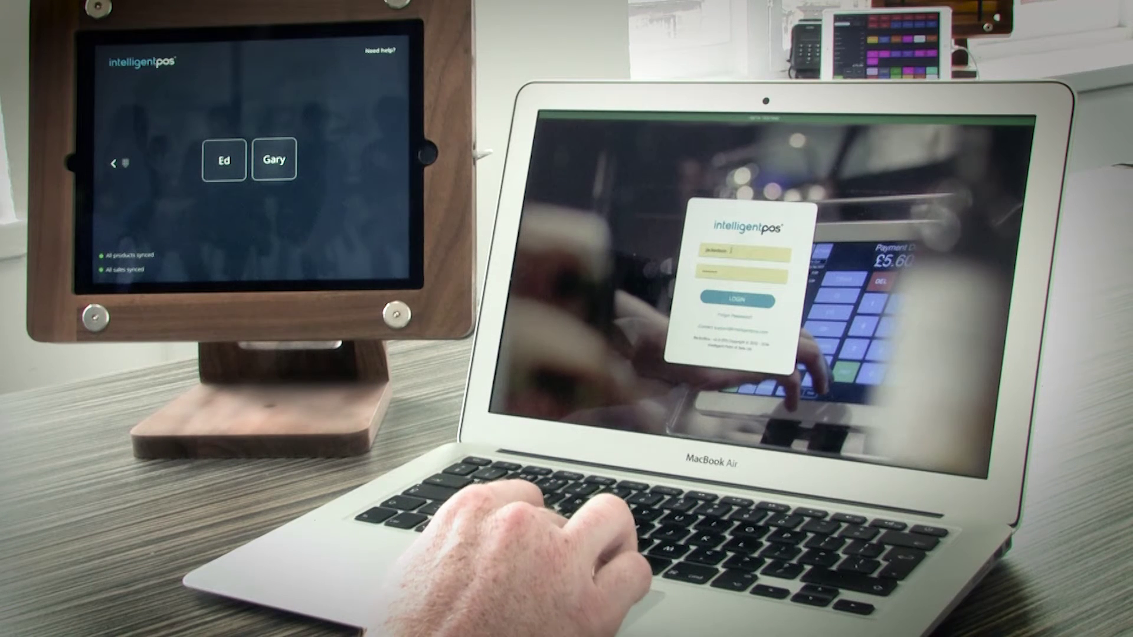
- Log in to the back office to reach the profile overview showing 4 licences
{"action": "left_click", "coordinate": [733, 301]}
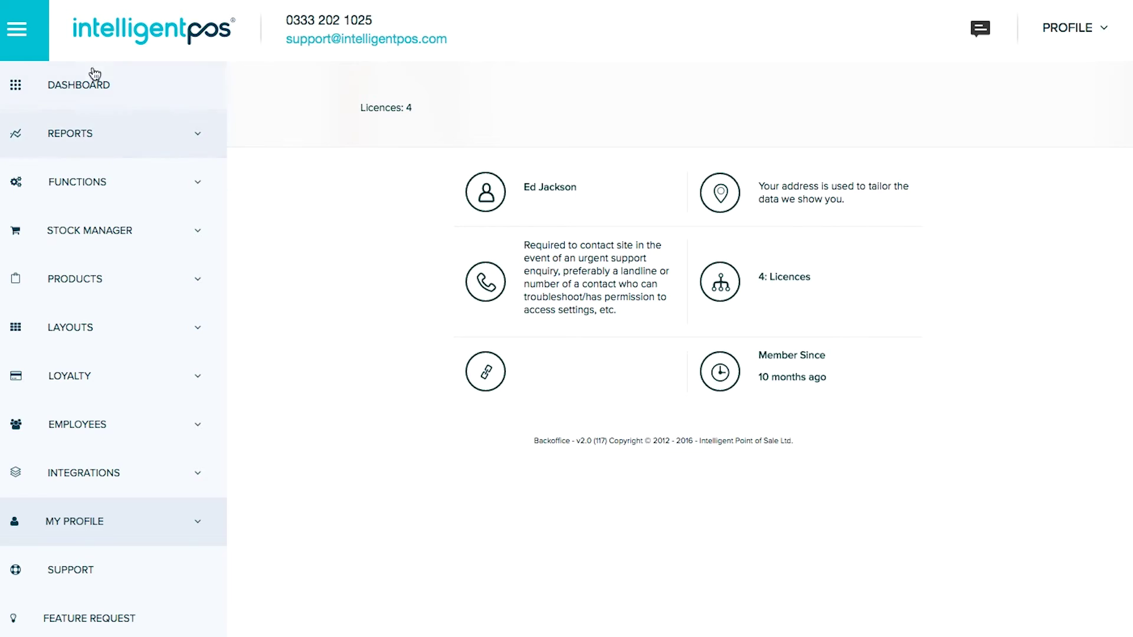
- Open the dashboard in edit mode, review the widget SHOW/HIDE settings, then close them
{"action": "left_click", "coordinate": [57, 89]}
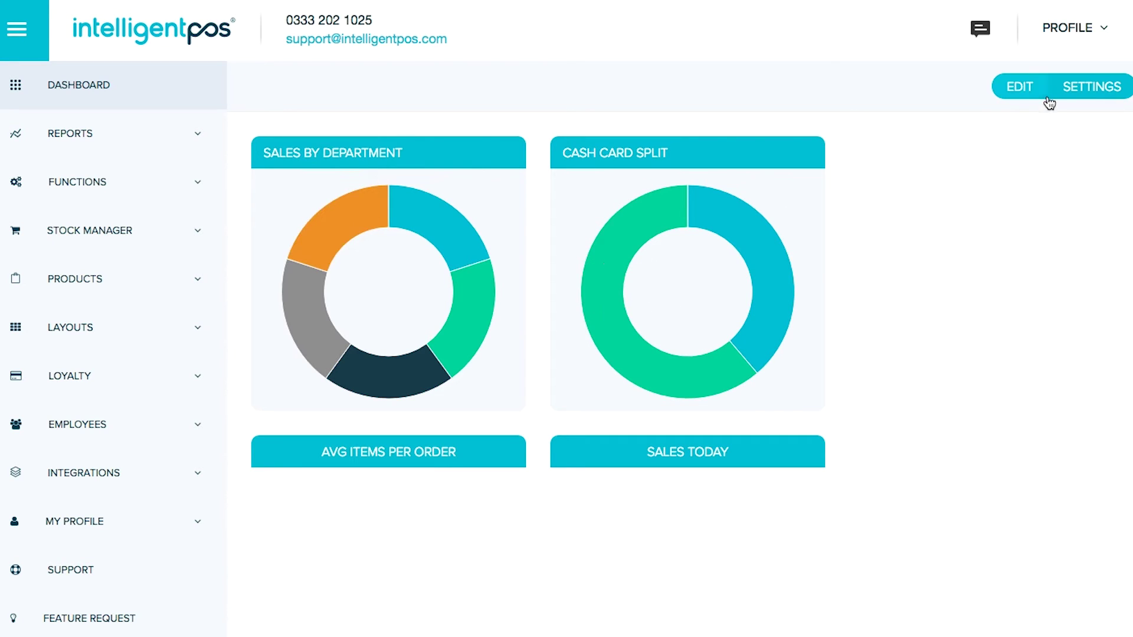
{"action": "left_click", "coordinate": [1027, 88]}
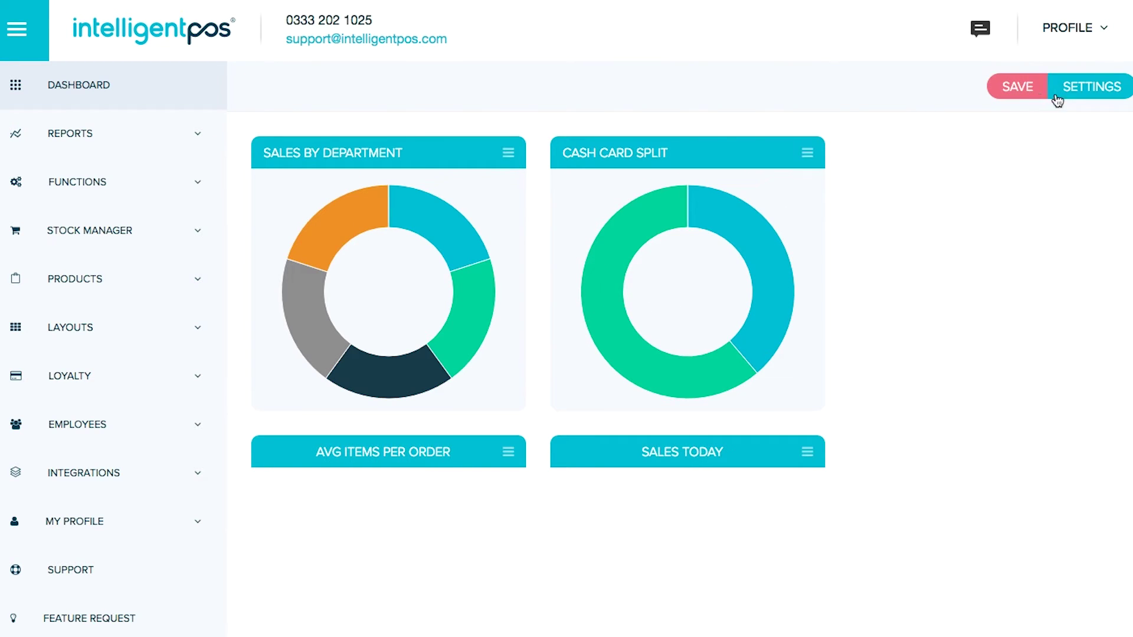
{"action": "left_click", "coordinate": [1075, 99]}
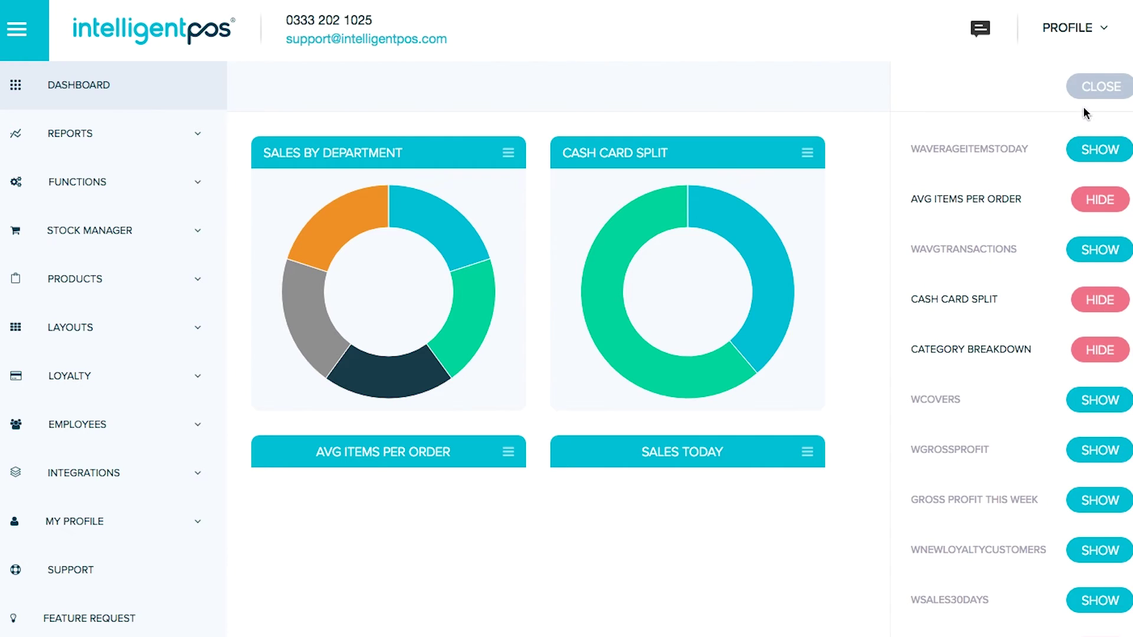
{"action": "left_click", "coordinate": [1094, 88]}
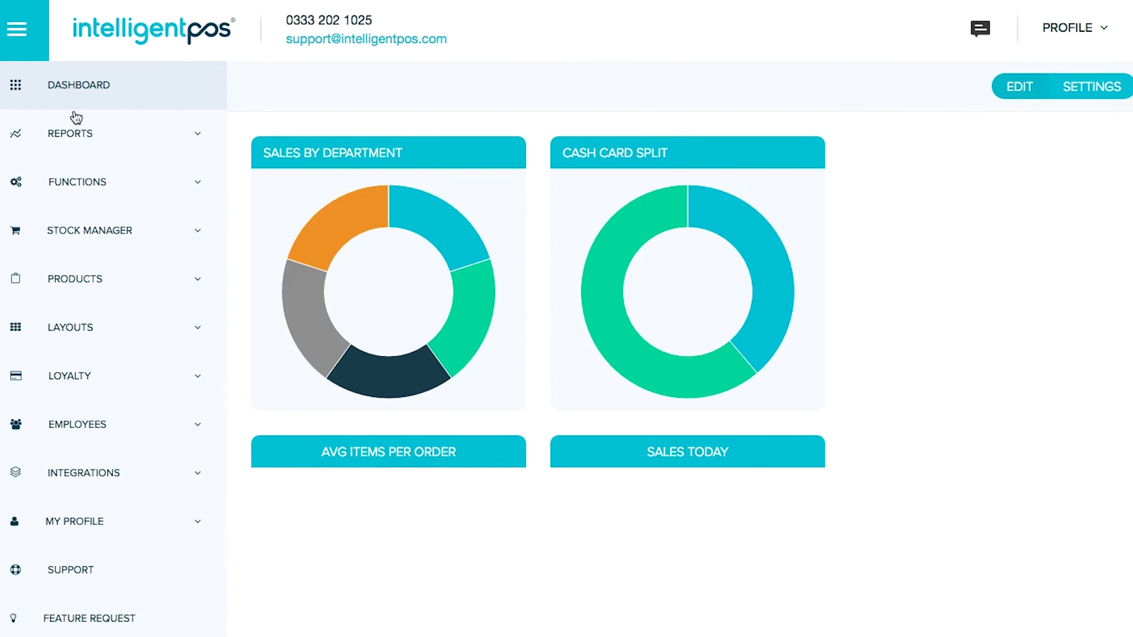
- Expand Reports and open the Cash Card Split report
{"action": "left_click", "coordinate": [41, 133]}
{"action": "scroll", "coordinate": [188, 218], "scroll_direction": "down", "scroll_amount": 1}
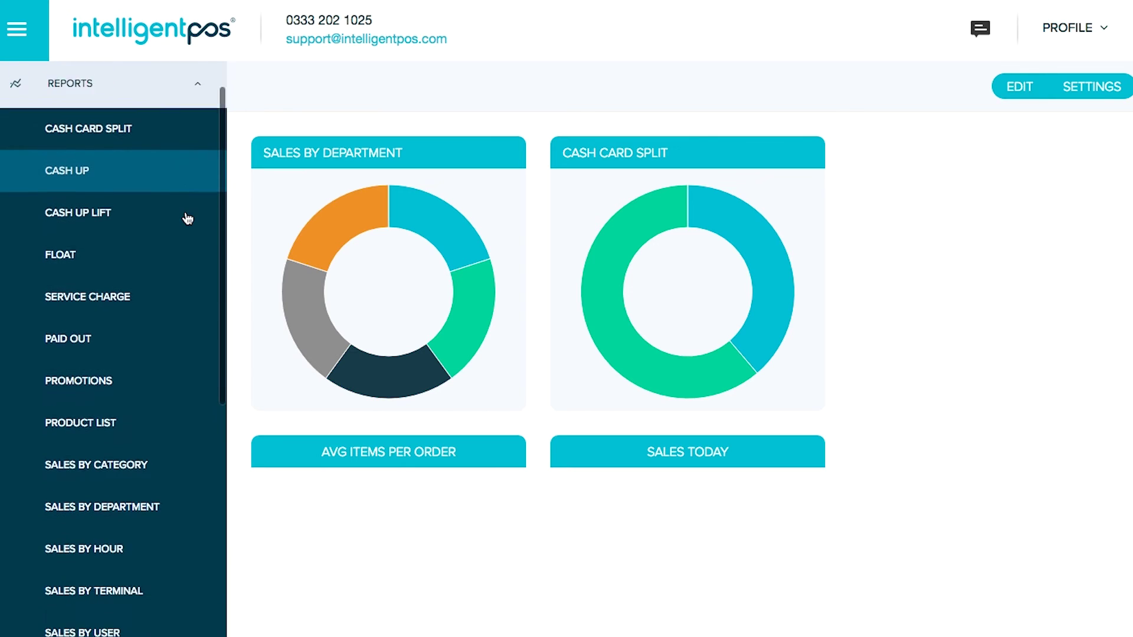
{"action": "scroll", "coordinate": [189, 220], "scroll_direction": "down", "scroll_amount": 1}
{"action": "scroll", "coordinate": [186, 216], "scroll_direction": "up", "scroll_amount": 1}
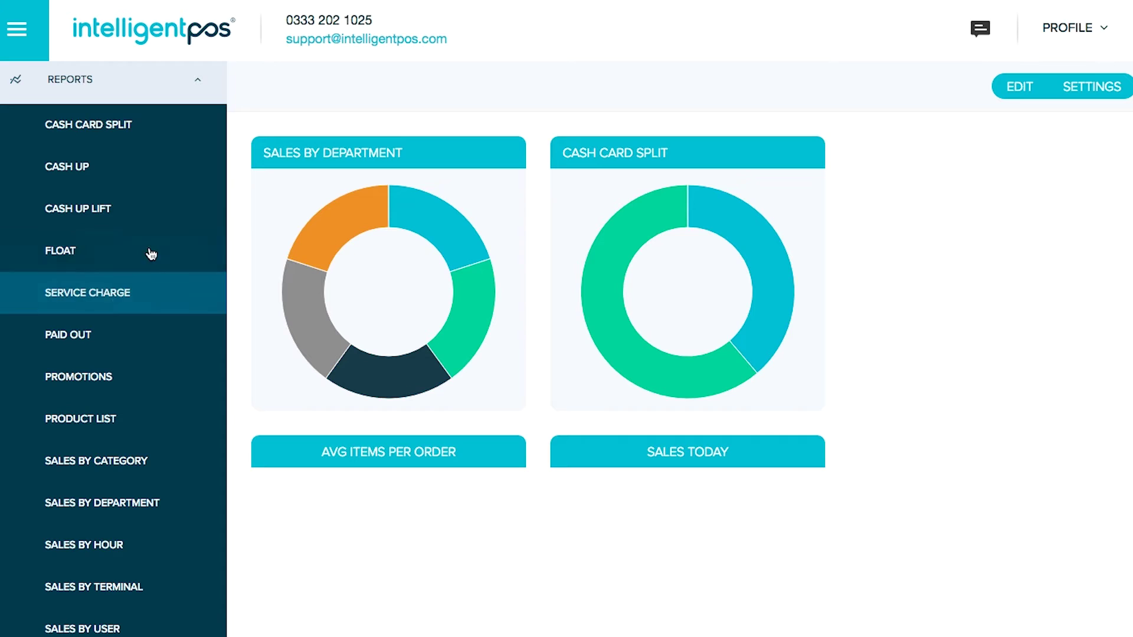
{"action": "left_click", "coordinate": [95, 125]}
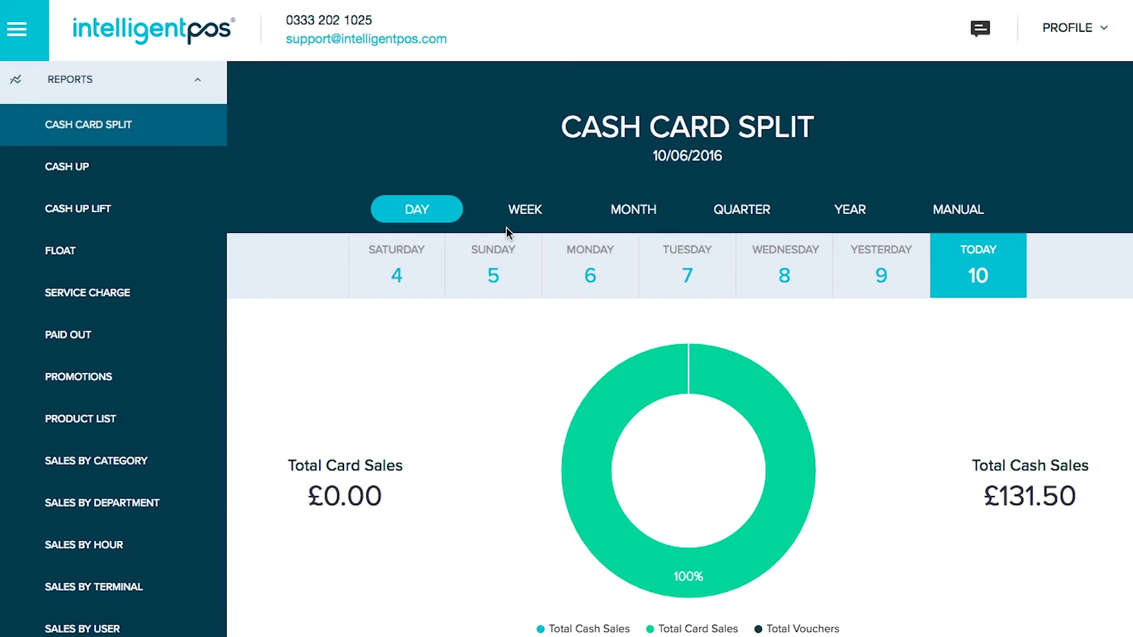
- Try day and week periods, then show the Cash Card Split report for March 2016
{"action": "left_click", "coordinate": [396, 272]}
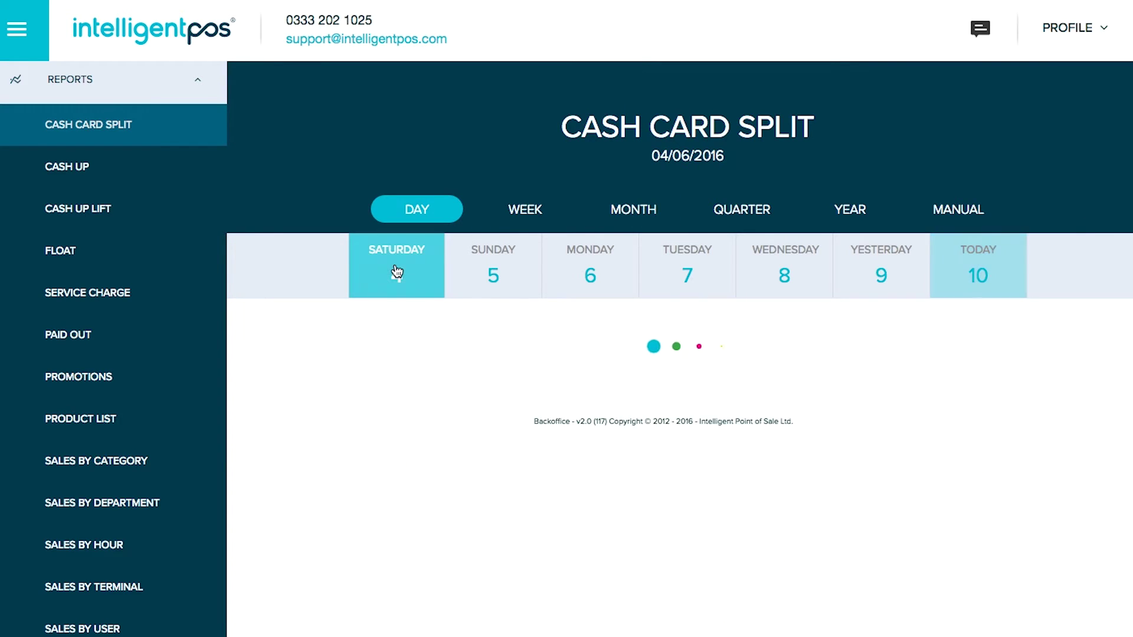
{"action": "left_click", "coordinate": [502, 220]}
{"action": "left_click", "coordinate": [502, 275]}
{"action": "left_click", "coordinate": [629, 218]}
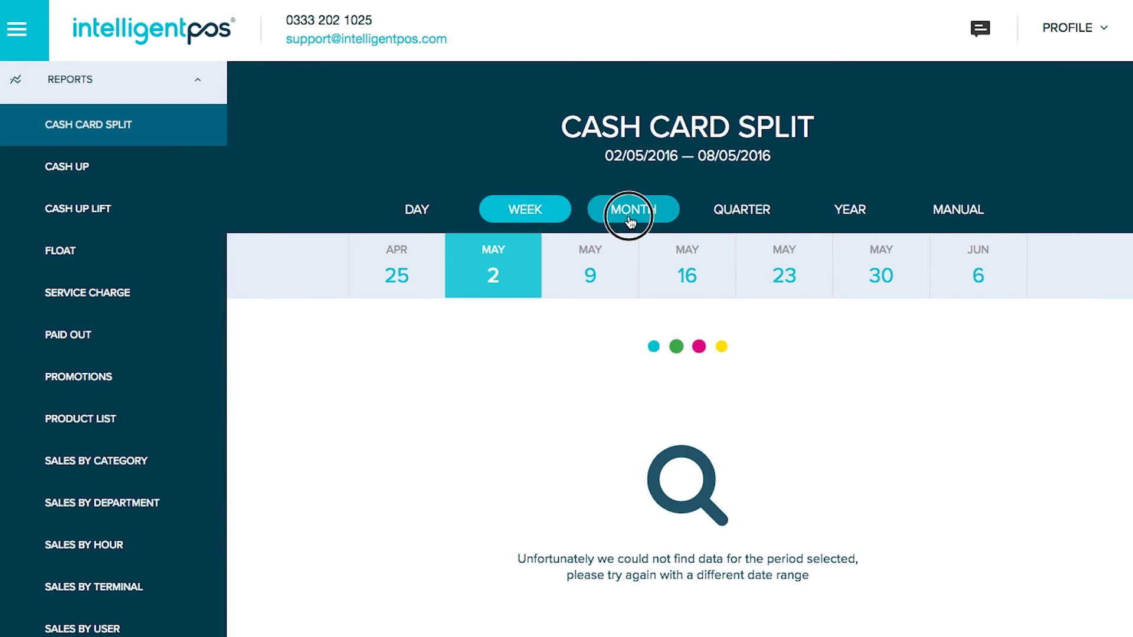
{"action": "left_click", "coordinate": [696, 270]}
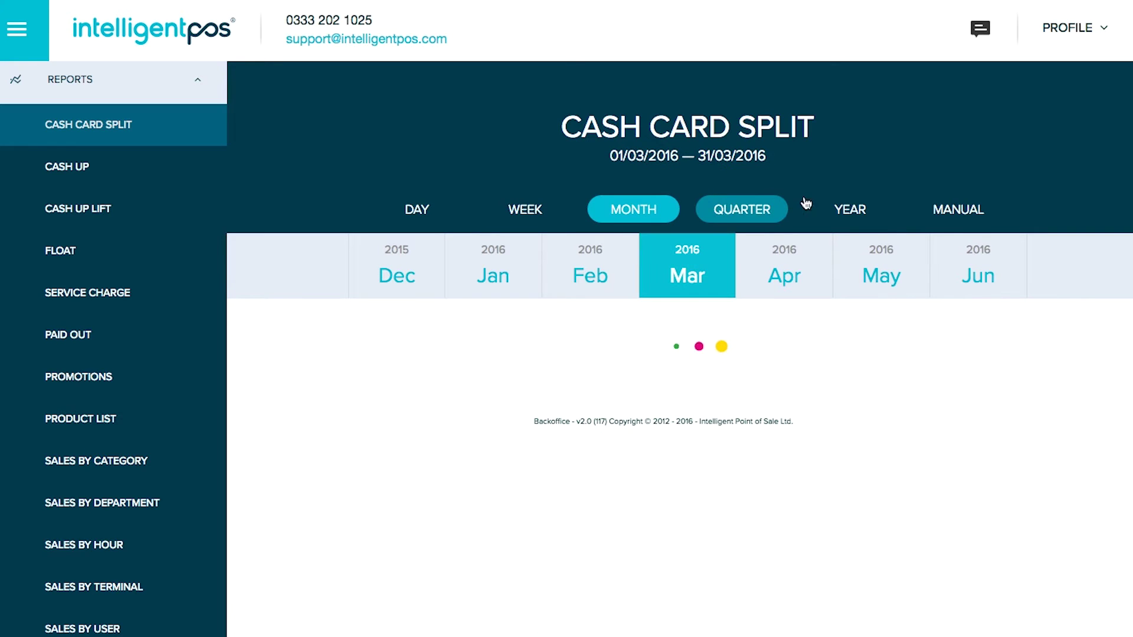
- Scroll to the per-terminal table and bring up its CSV/XLSX export choices
{"action": "scroll", "coordinate": [883, 342], "scroll_direction": "down", "scroll_amount": 6}
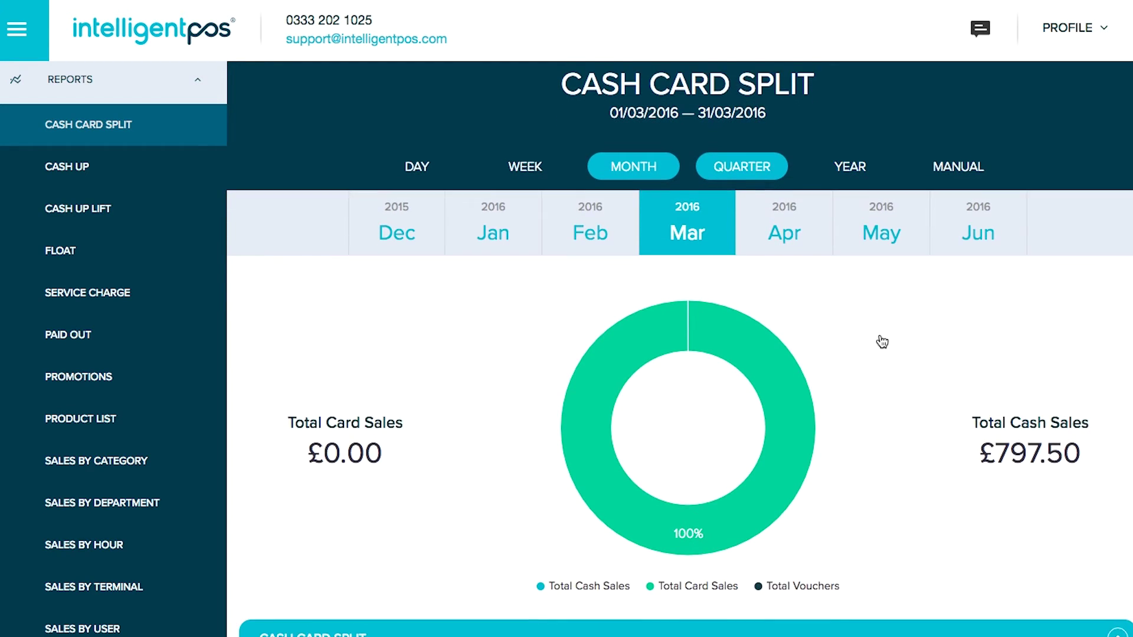
{"action": "scroll", "coordinate": [882, 342], "scroll_direction": "down", "scroll_amount": 6}
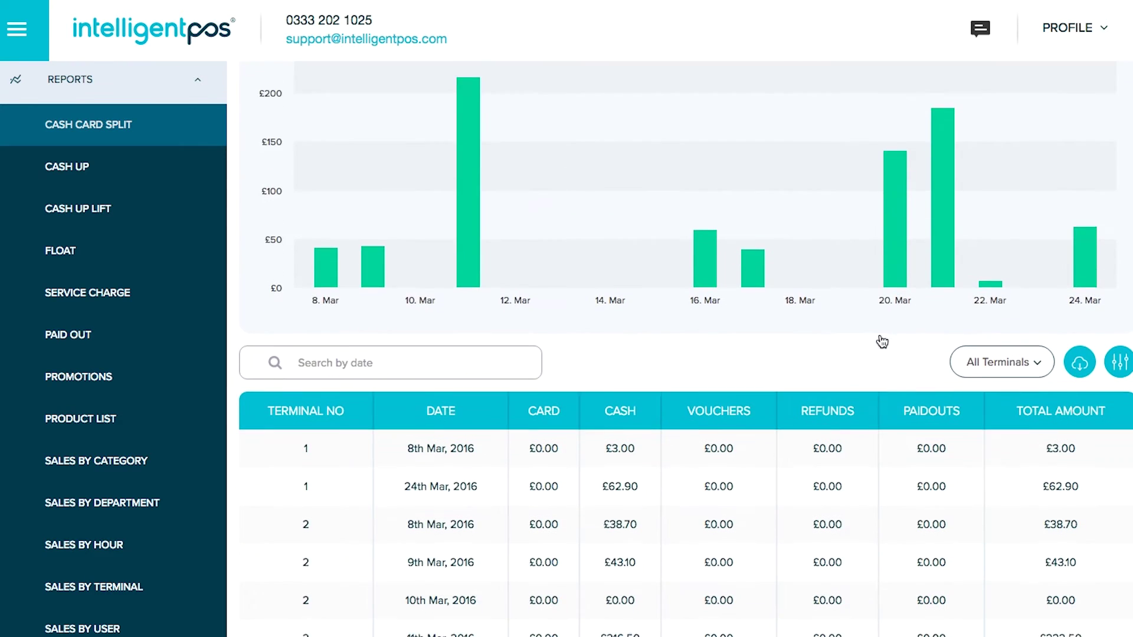
{"action": "left_click", "coordinate": [1084, 283]}
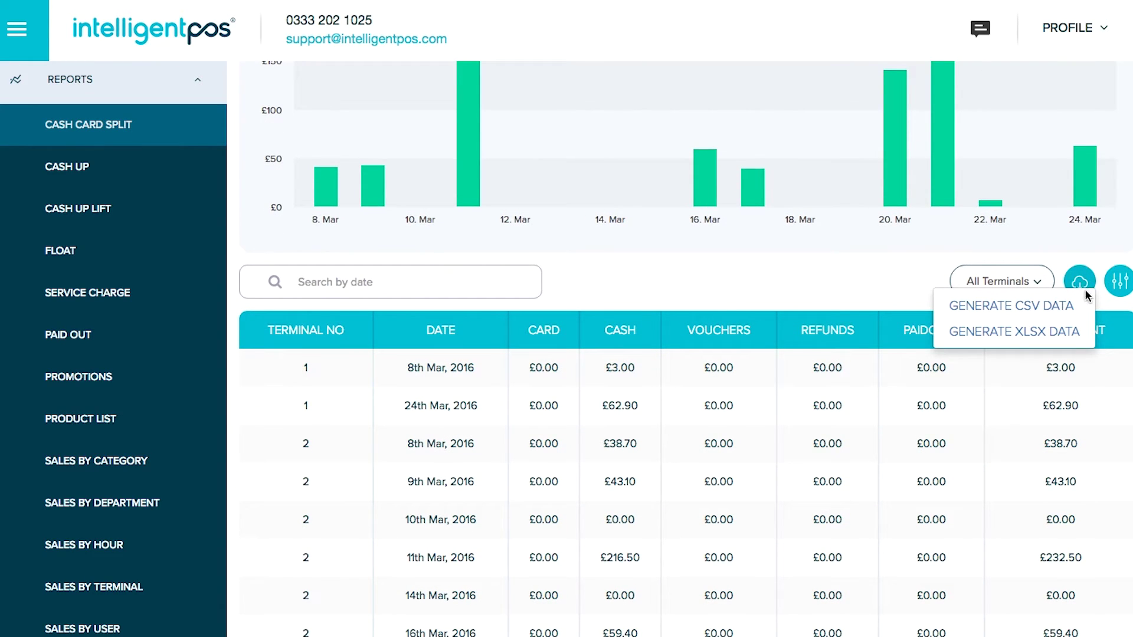
- Collapse Reports and expand Functions, Stock Manager, Products, Layouts, Loyalty and Employees in turn
{"action": "left_click", "coordinate": [91, 88]}
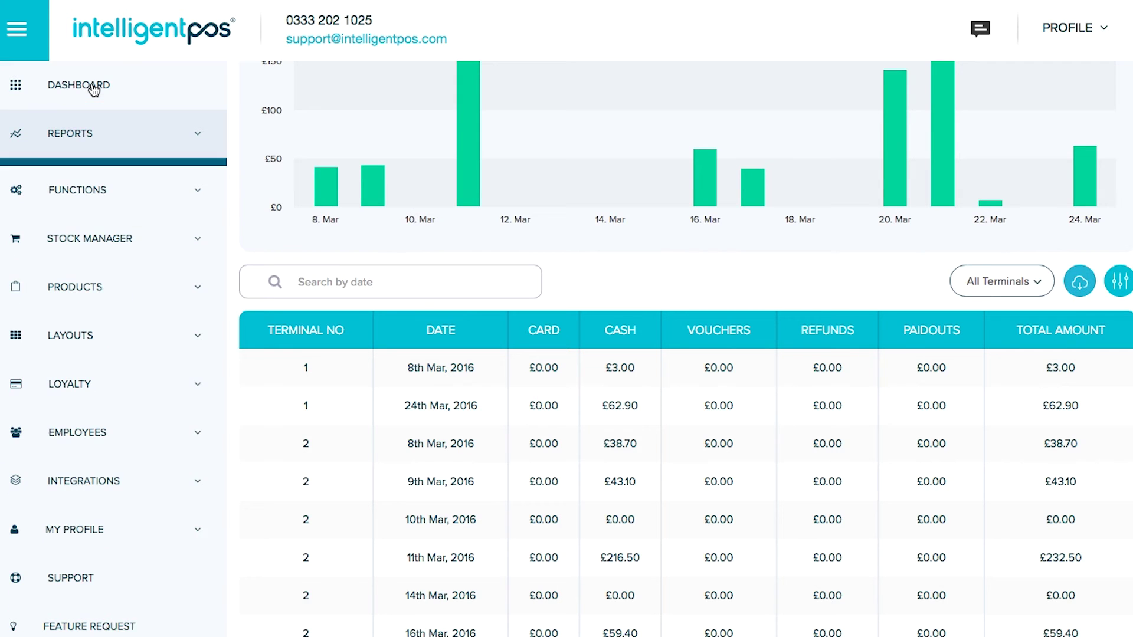
{"action": "left_click", "coordinate": [99, 195]}
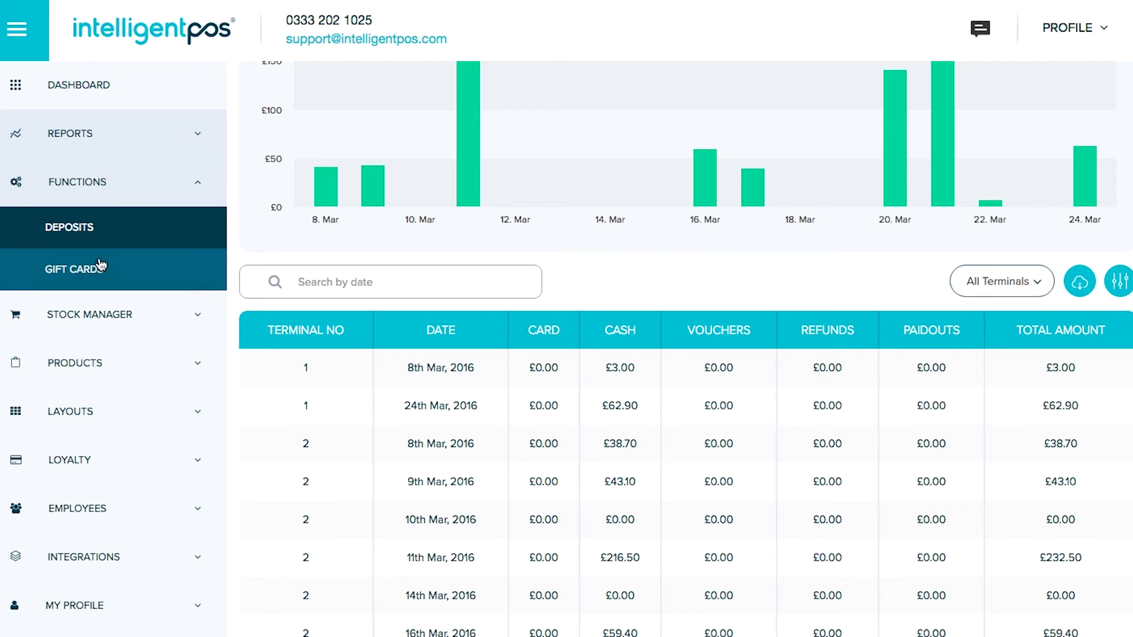
{"action": "left_click", "coordinate": [152, 312]}
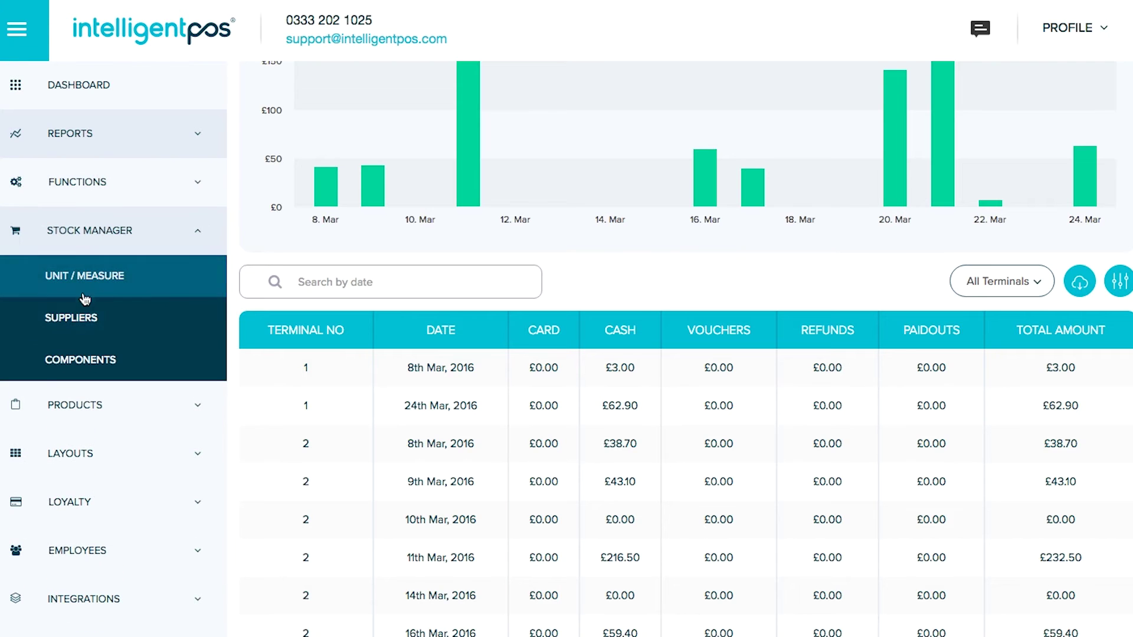
{"action": "left_click", "coordinate": [192, 401]}
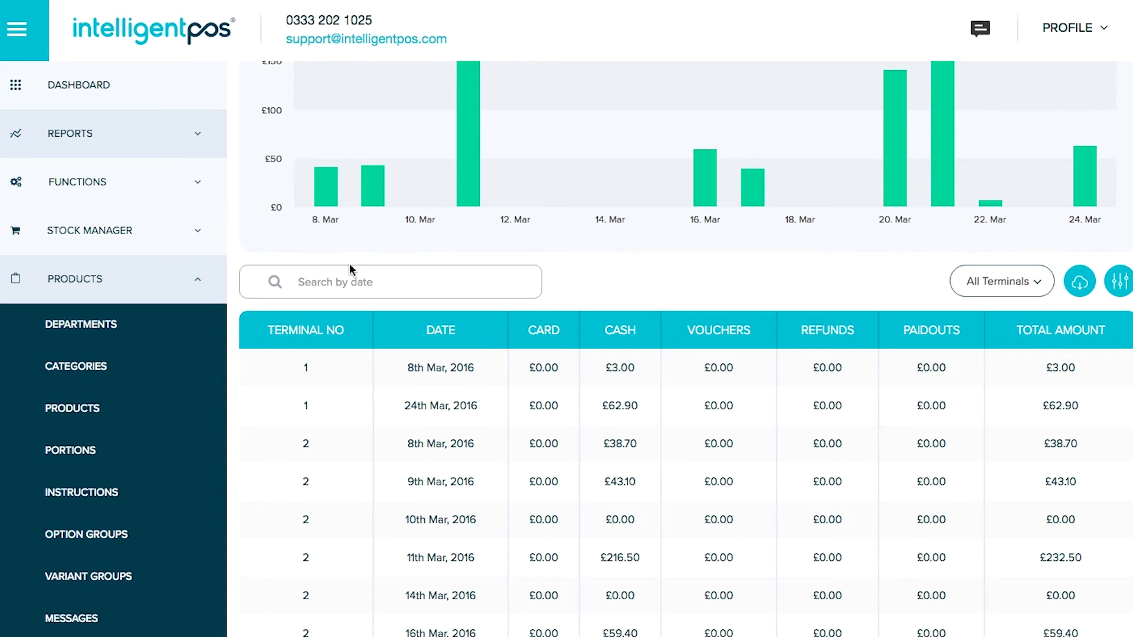
{"action": "left_click", "coordinate": [203, 284]}
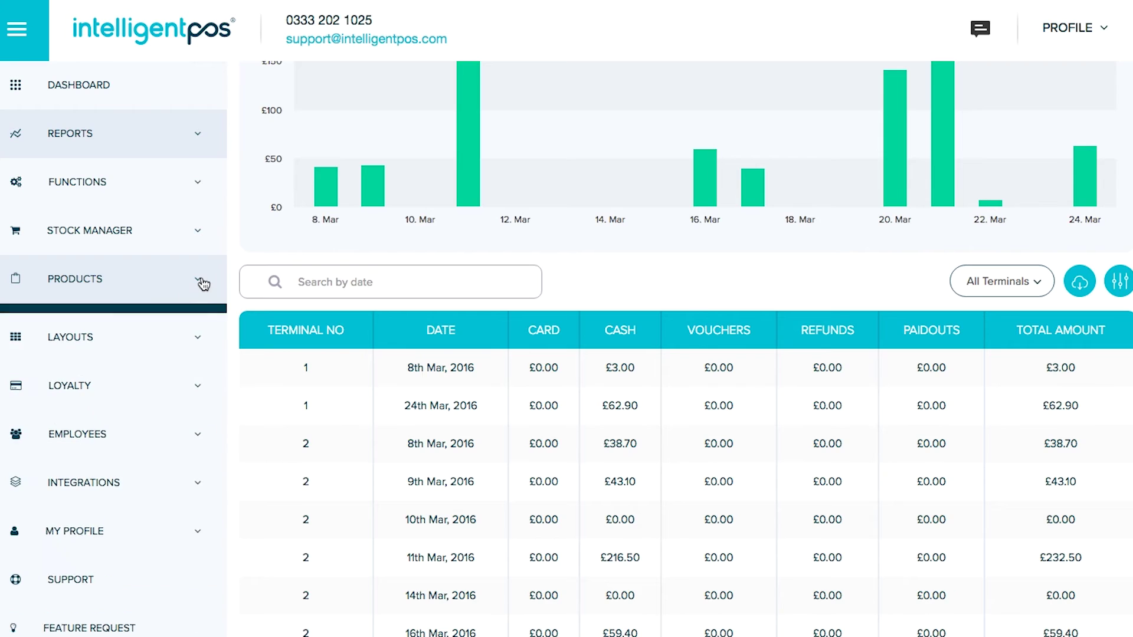
{"action": "left_click", "coordinate": [133, 339]}
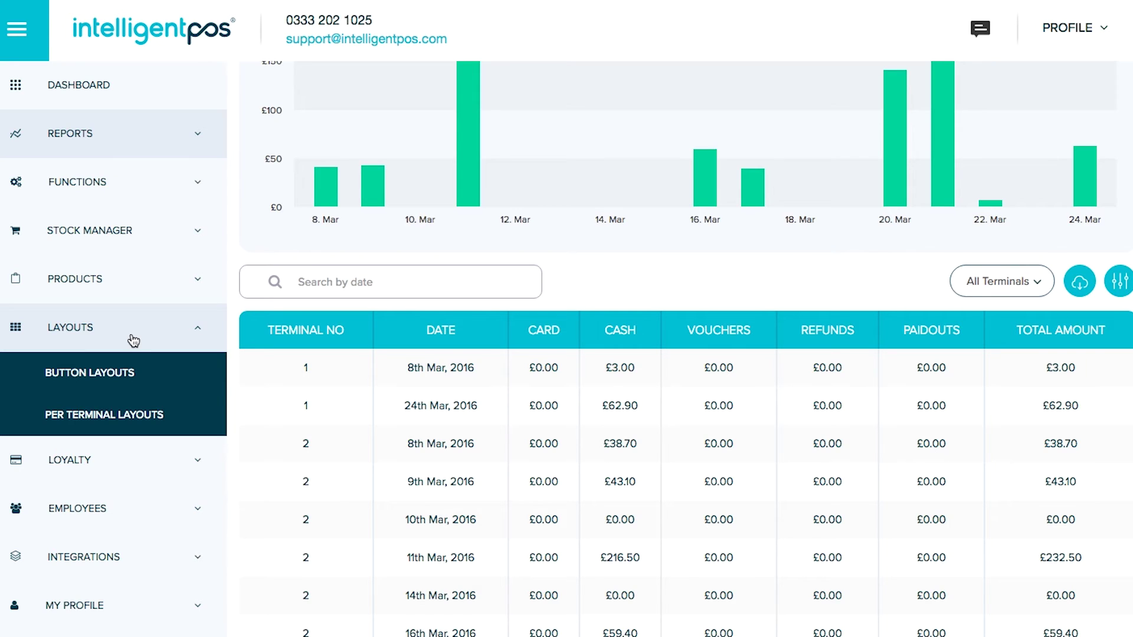
{"action": "left_click", "coordinate": [165, 456]}
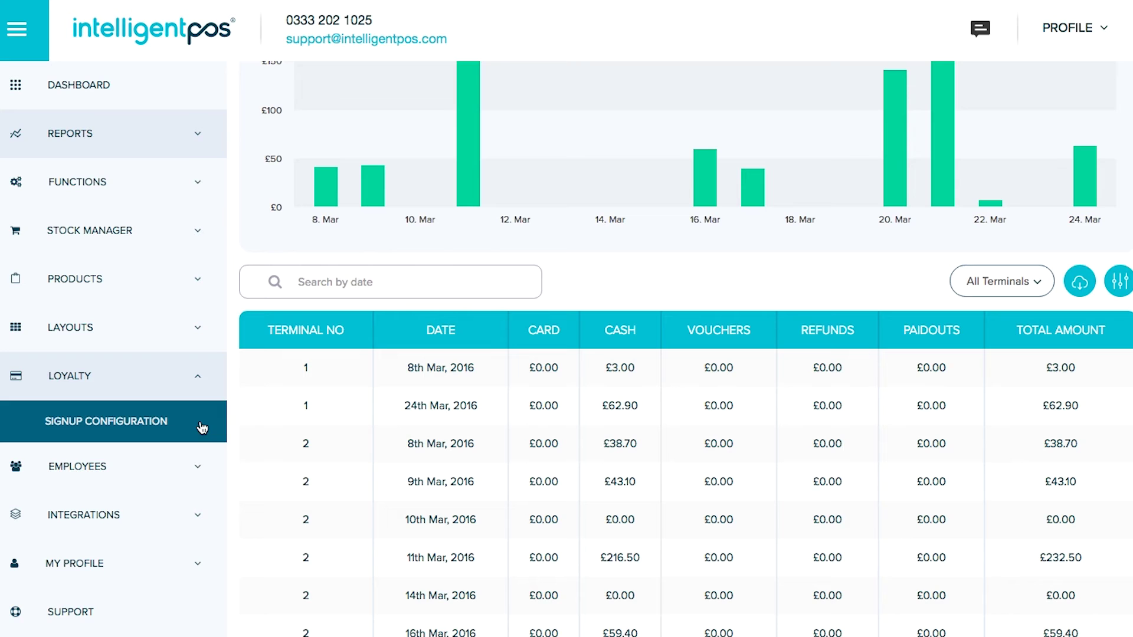
{"action": "left_click", "coordinate": [200, 461]}
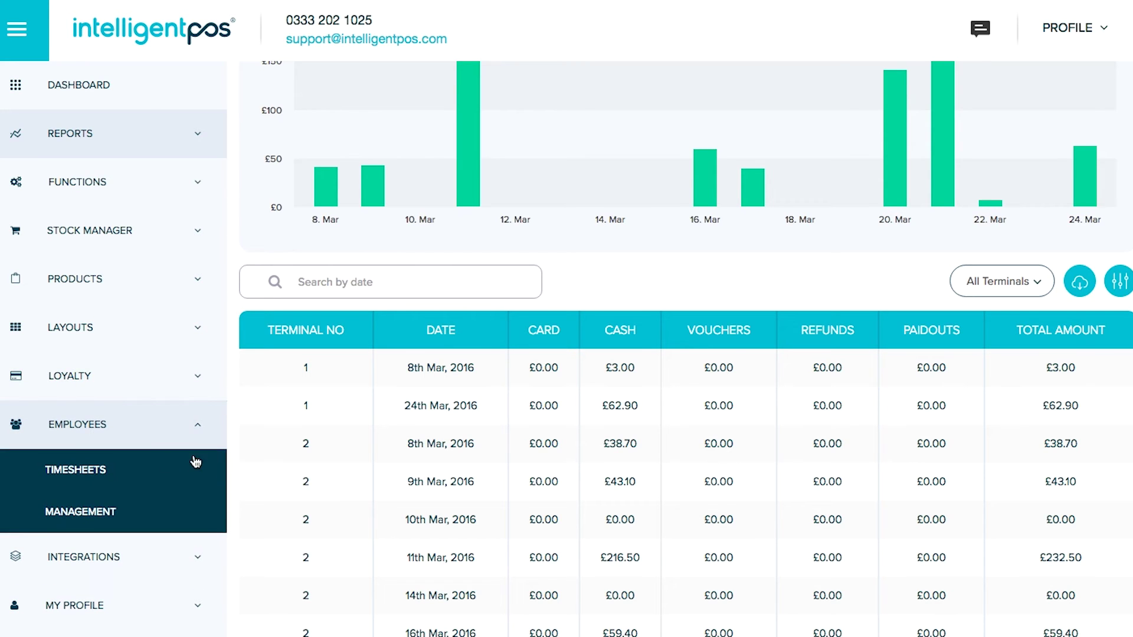
- View the Employees Management page, then the staff Timesheets
{"action": "left_click", "coordinate": [121, 511]}
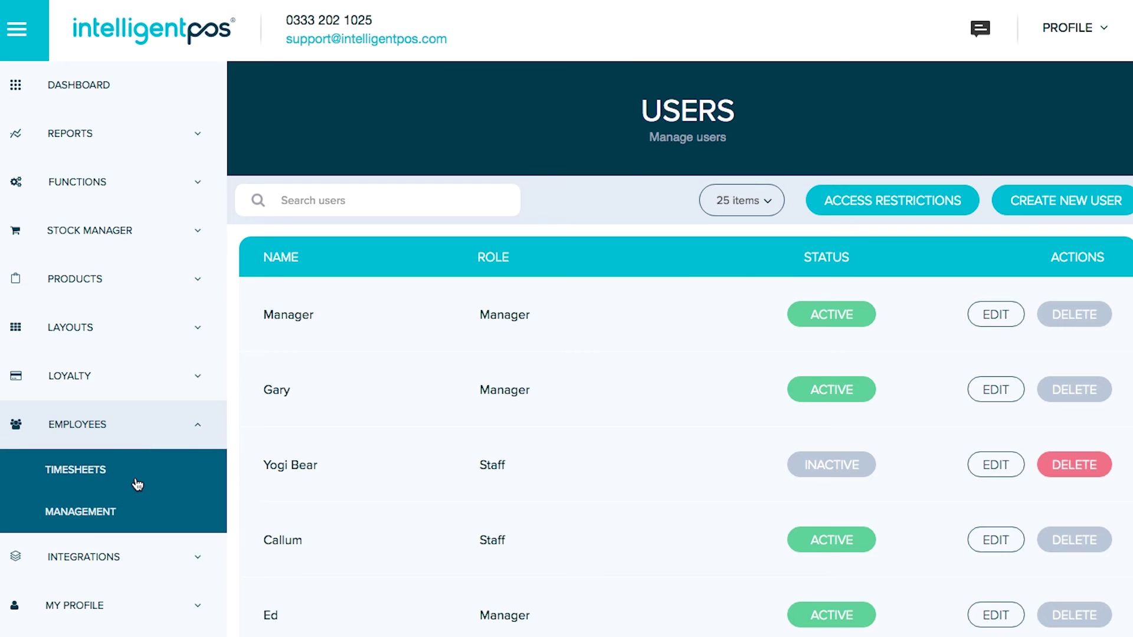
{"action": "left_click", "coordinate": [137, 485]}
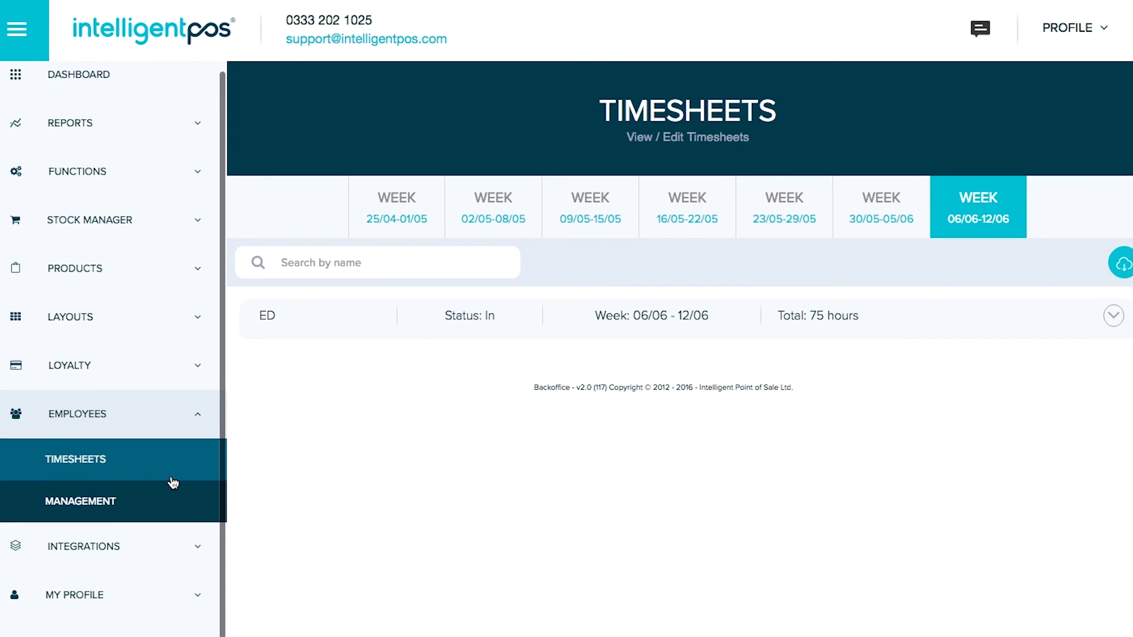
{"action": "scroll", "coordinate": [172, 479], "scroll_direction": "down", "scroll_amount": 2}
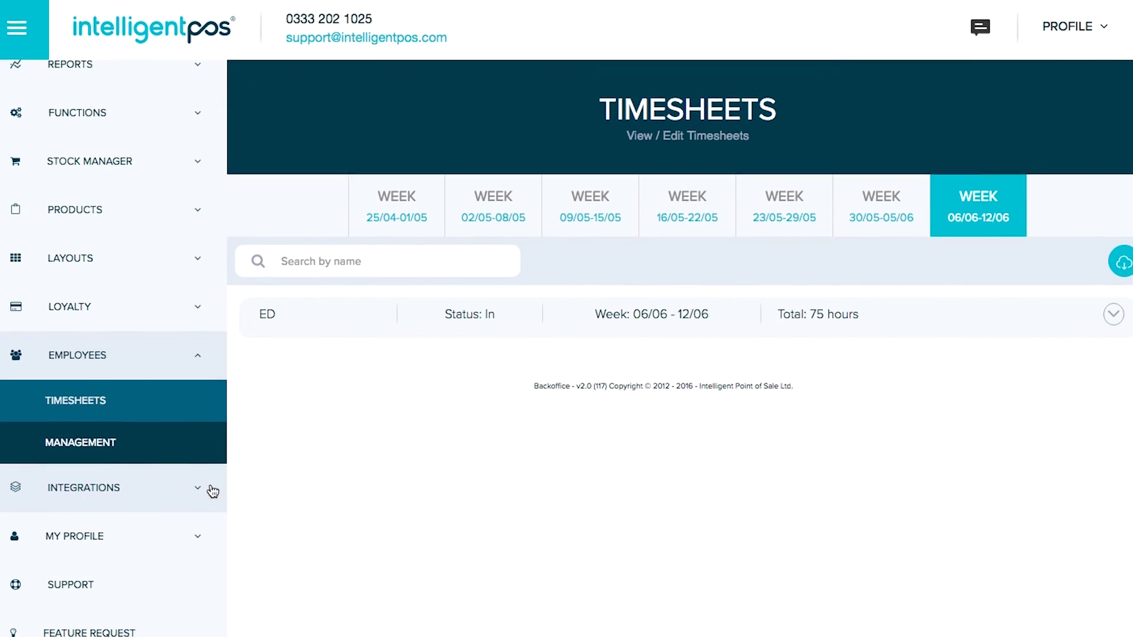
- Browse My Profile's Overview, Business Details and Invoices, ending on the Settings page
{"action": "left_click", "coordinate": [200, 541]}
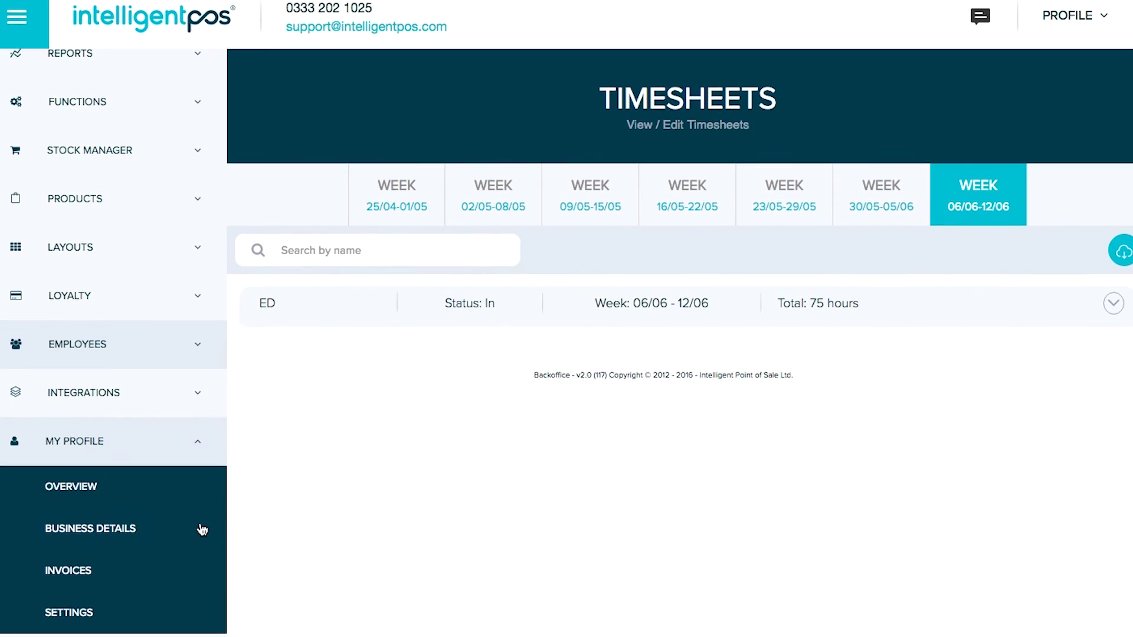
{"action": "left_click", "coordinate": [82, 493]}
{"action": "left_click", "coordinate": [124, 518]}
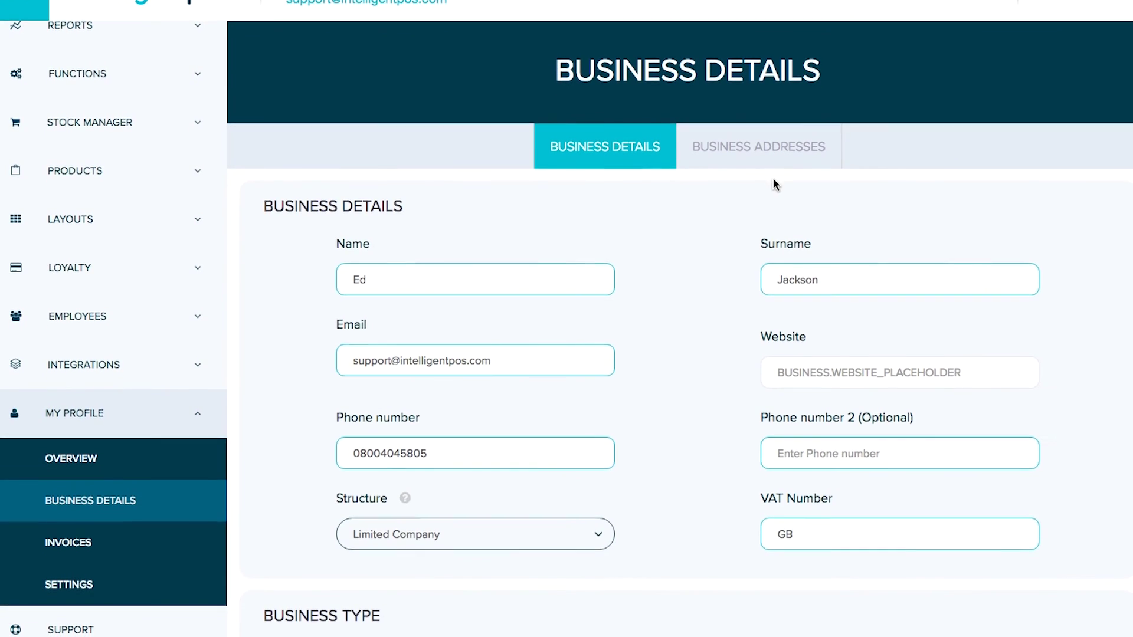
{"action": "left_click", "coordinate": [112, 537]}
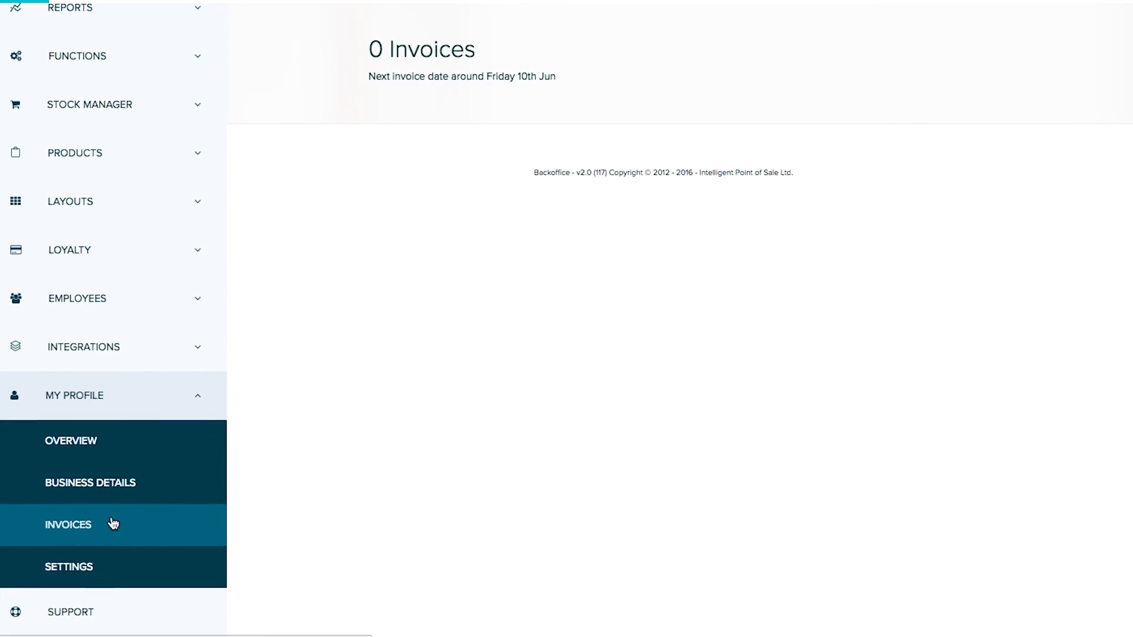
{"action": "left_click", "coordinate": [84, 562]}
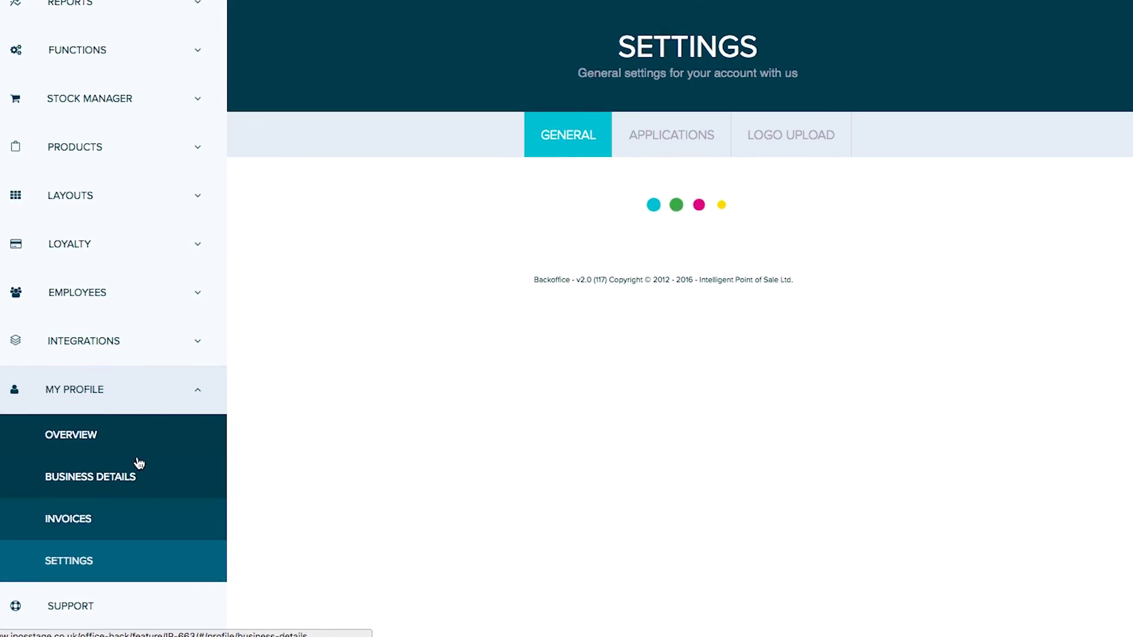
{"action": "left_click", "coordinate": [197, 397]}
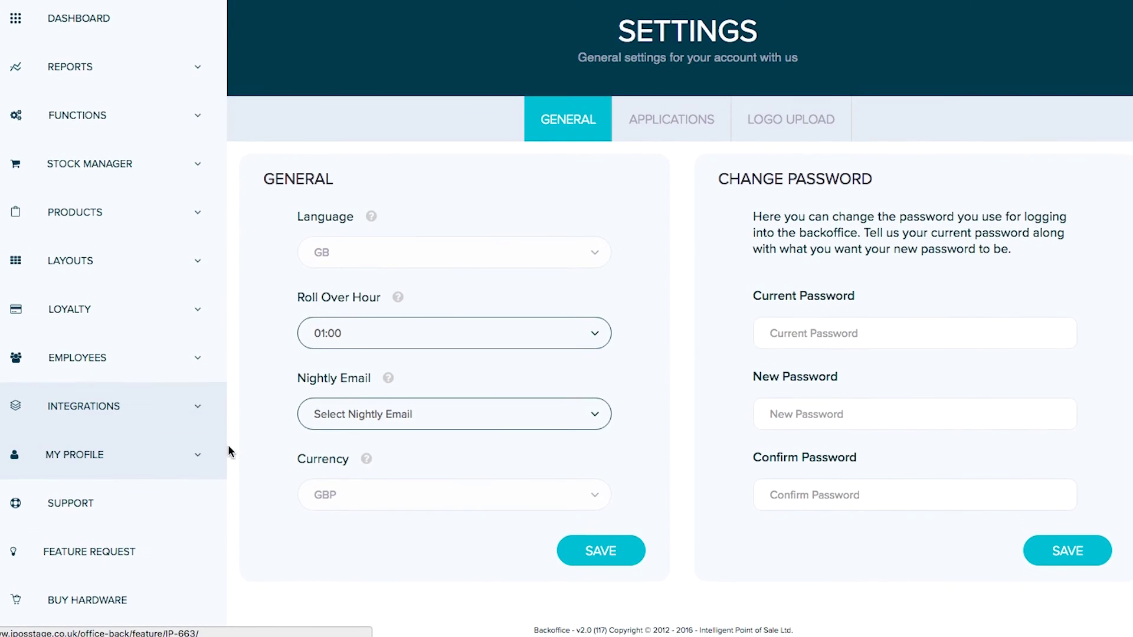